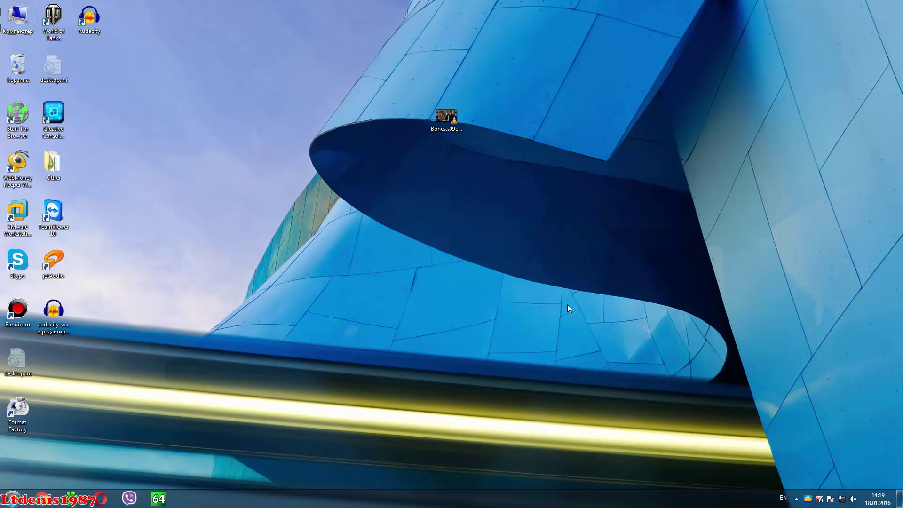
Launch Format Factory from the desktop
double_click(16, 409)
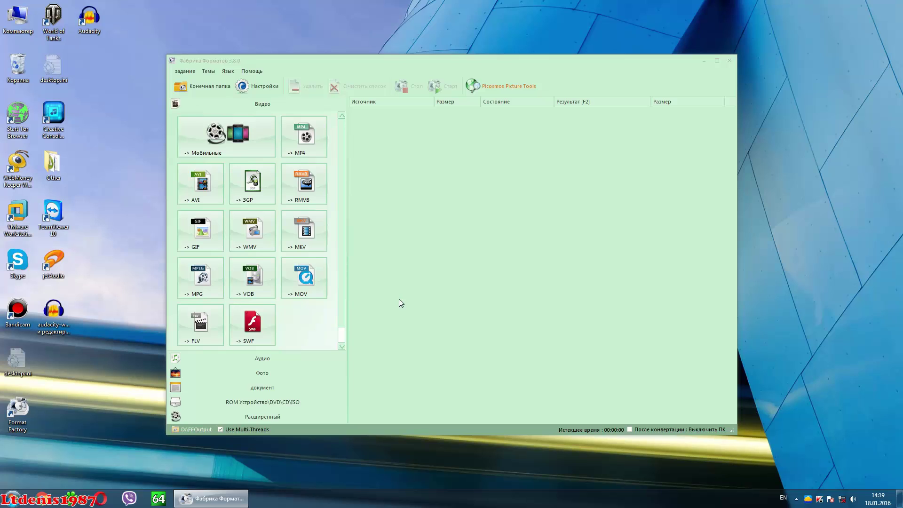
left_click(185, 72)
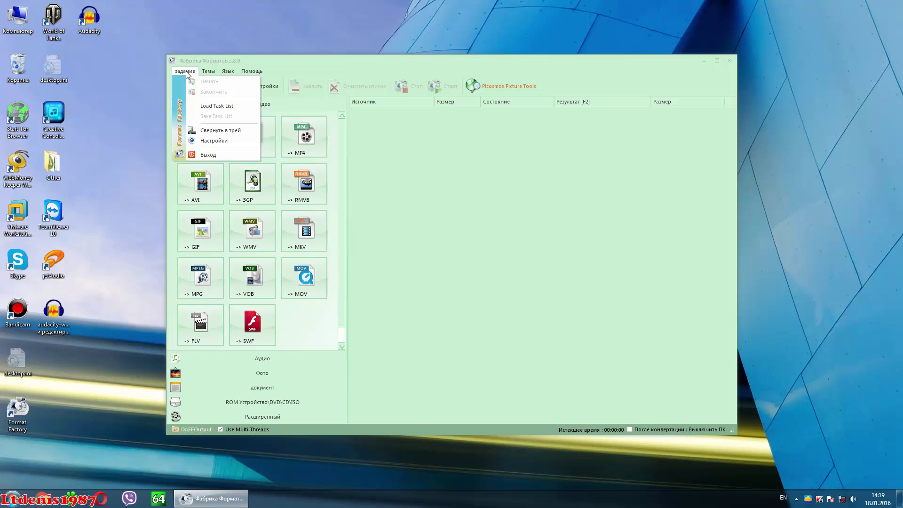
left_click(483, 165)
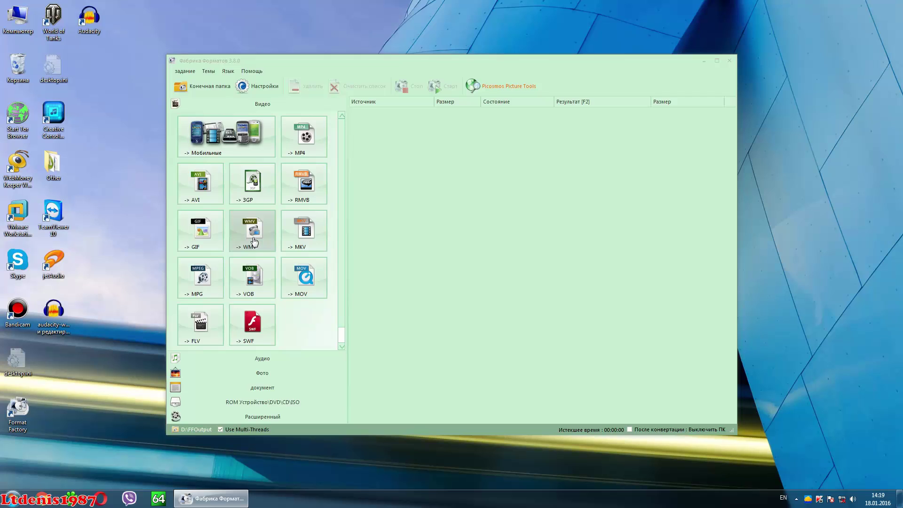
Set up a conversion to 3GP and add the desktop video Bones.s09e04.WEB-DLRip.XviD.Rus.Eng.BaibaKo.tv.avi as its source
left_click(253, 188)
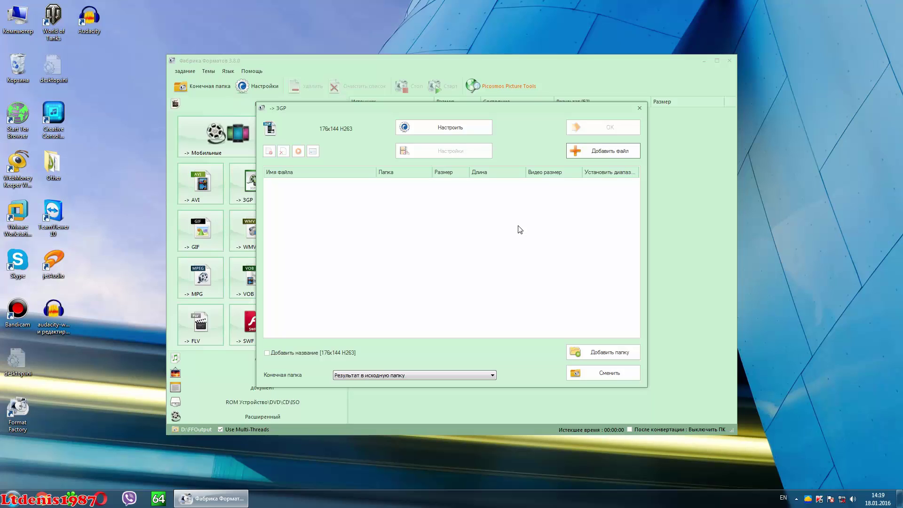
left_click(578, 152)
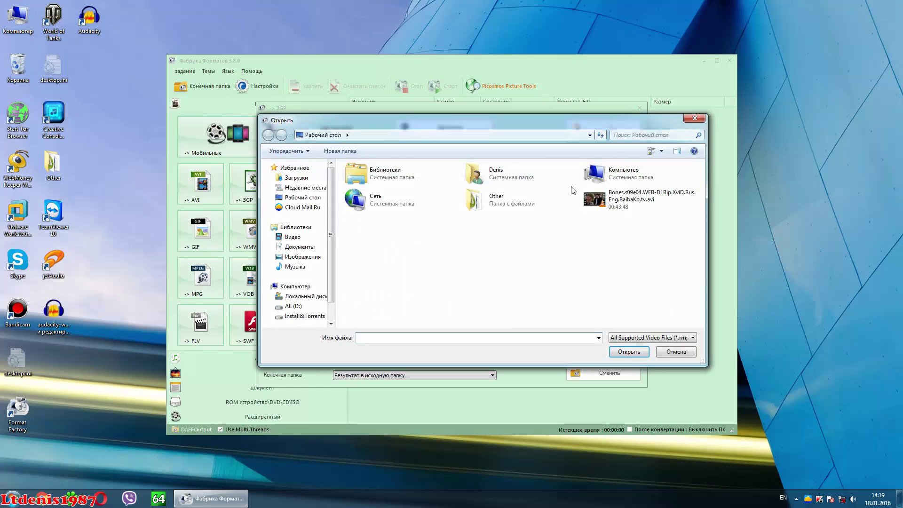
left_click(611, 198)
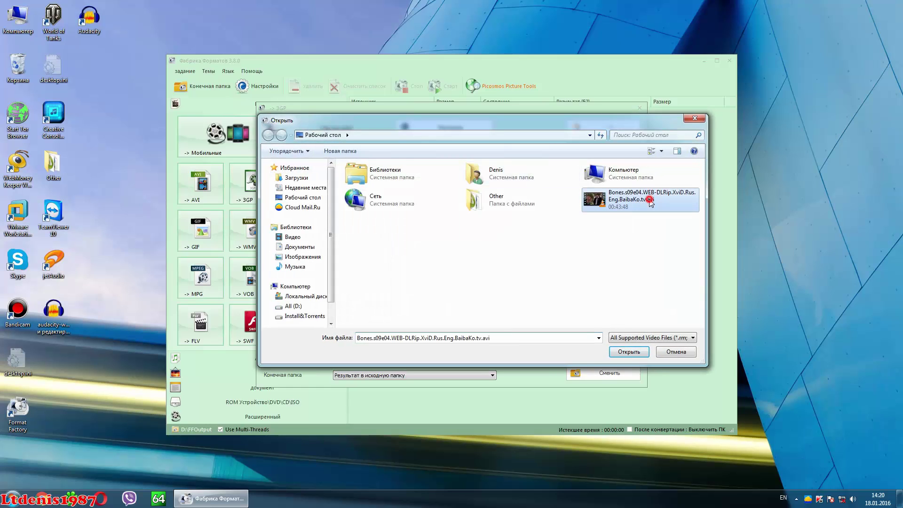
left_click(631, 352)
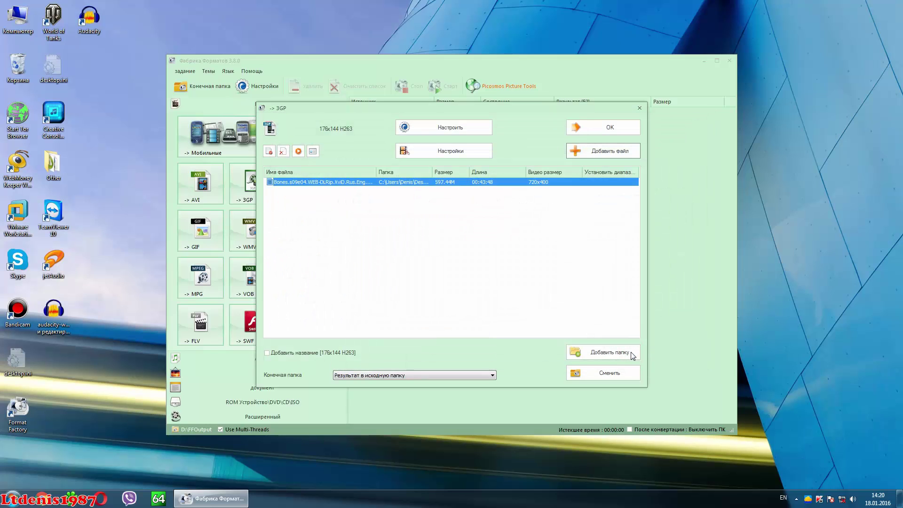
Set the output video profile of the 3GP conversion to 176x144 MPEG4
left_click(469, 129)
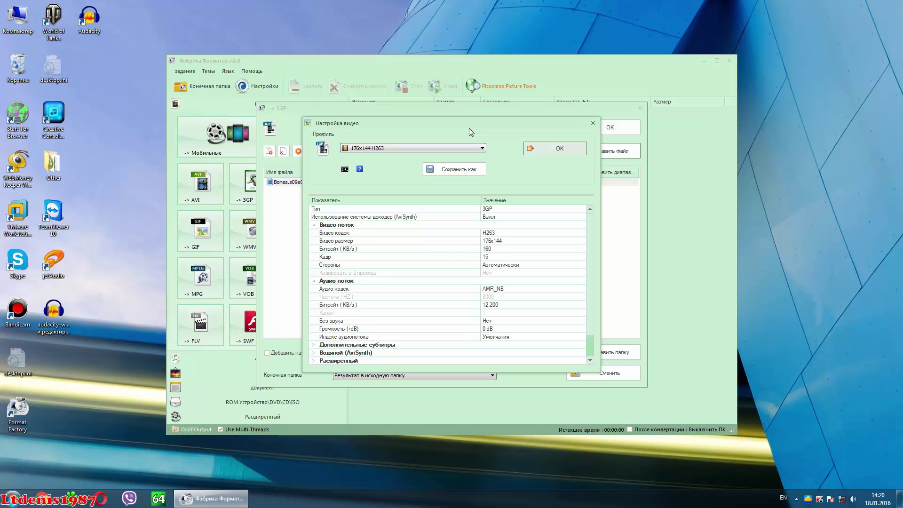
left_click(438, 148)
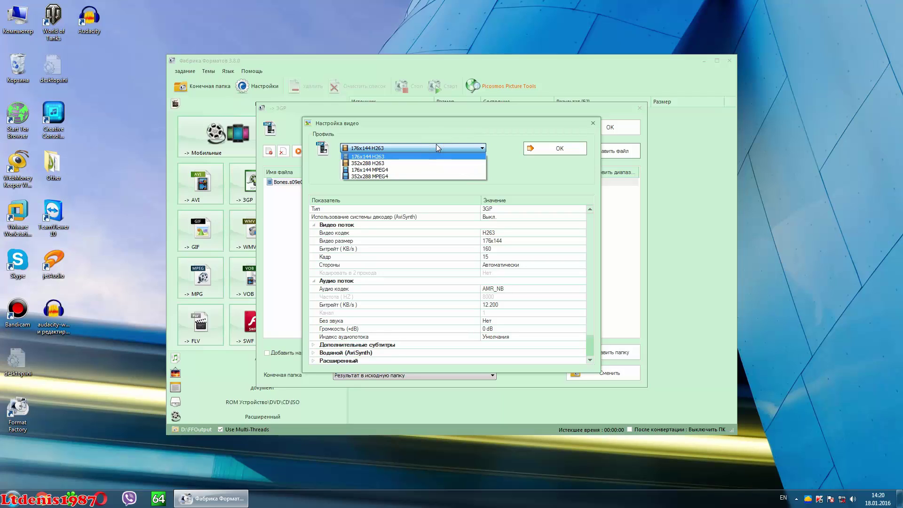
left_click(436, 147)
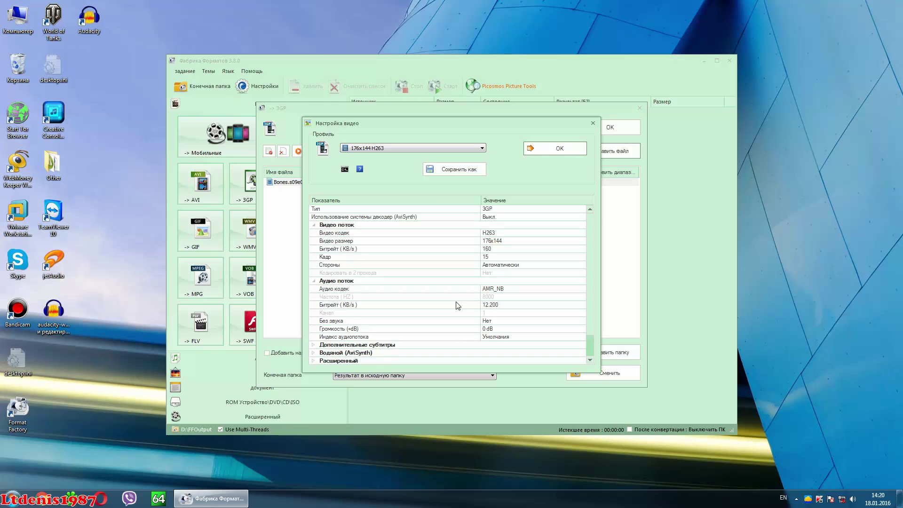
left_click(390, 149)
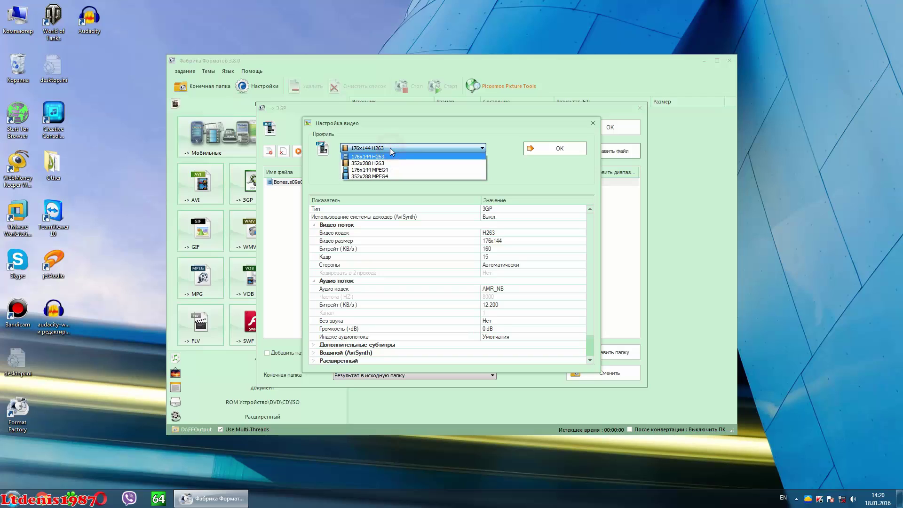
left_click(392, 169)
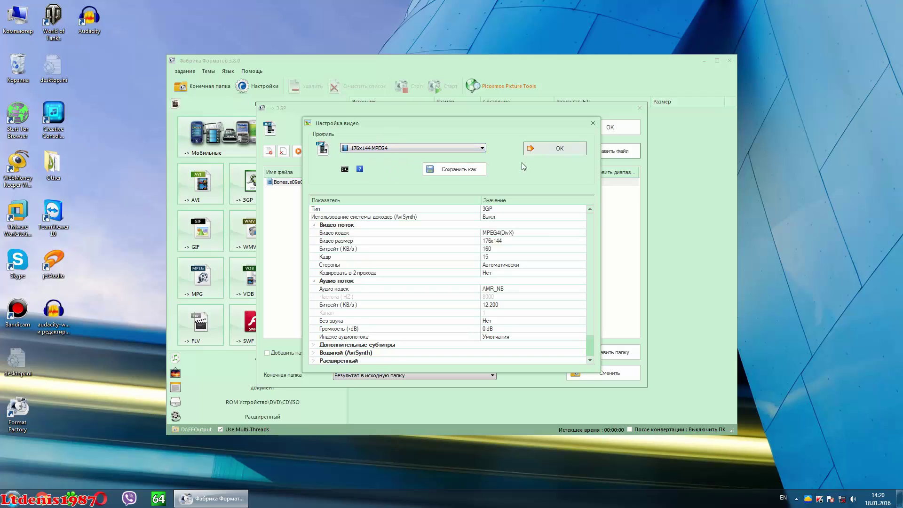
left_click(541, 151)
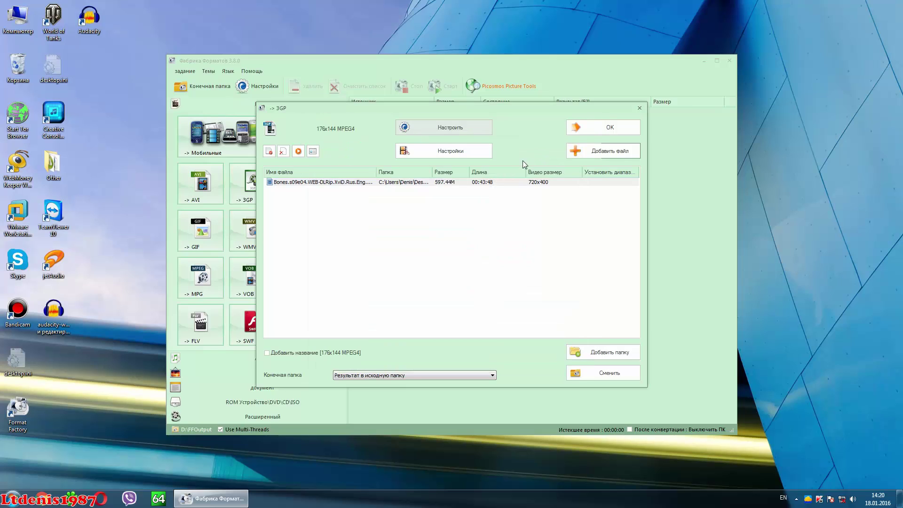
Review the clip range and audio settings of the added video in its preview dialog and close it
left_click(477, 154)
left_click(456, 290)
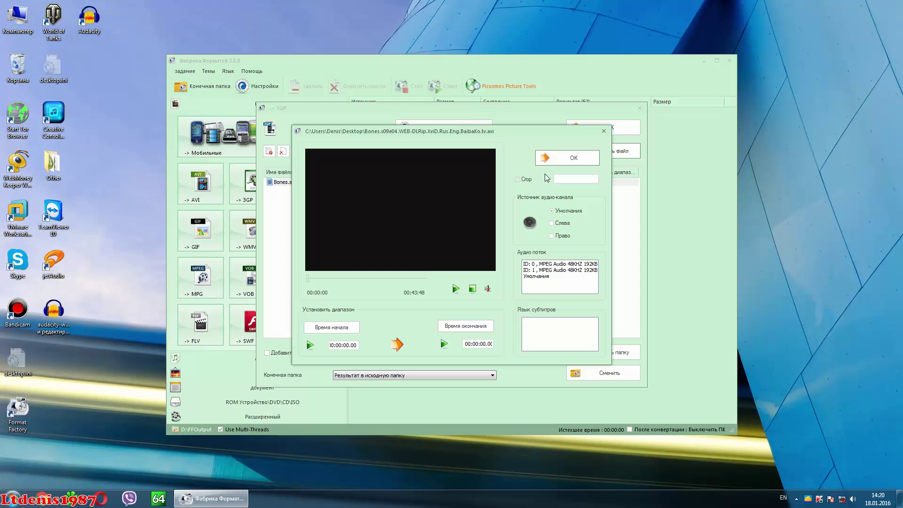
left_click(550, 159)
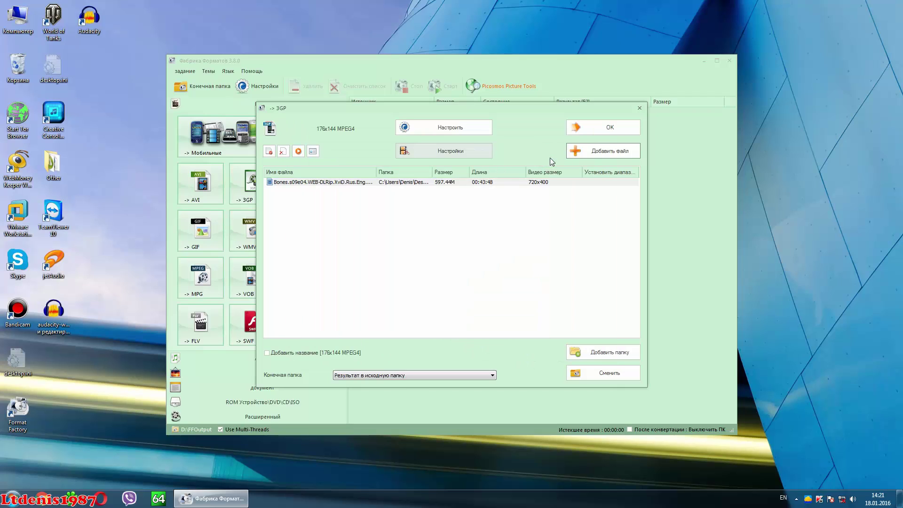
Set the destination folder to D:\FFOutput and start the queued 3GP conversion
left_click(456, 374)
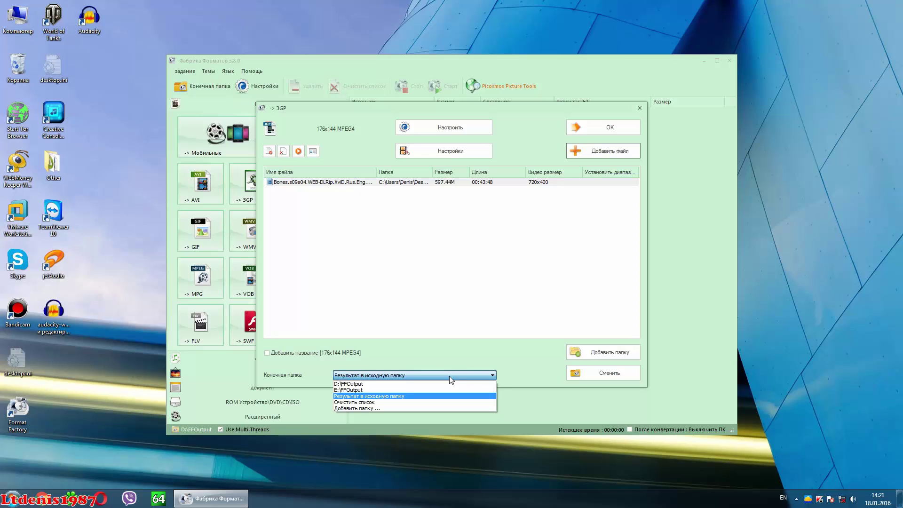
left_click(447, 383)
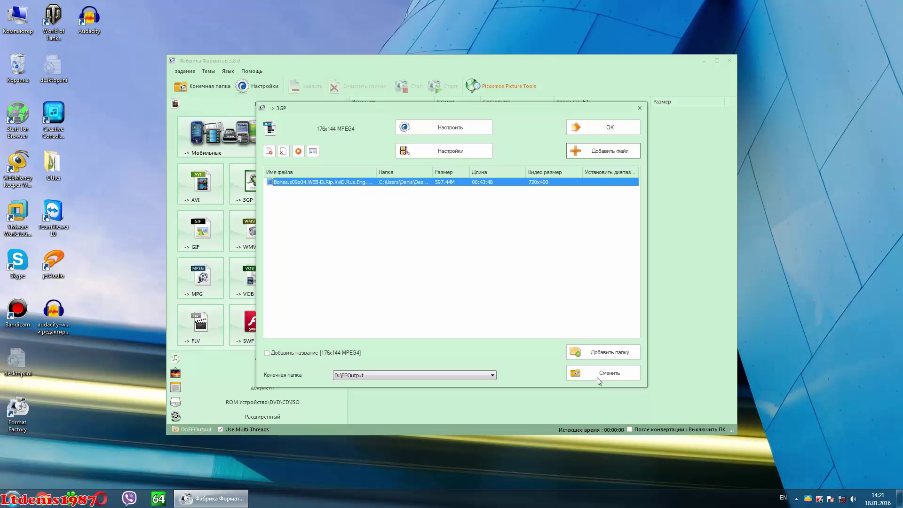
left_click(611, 128)
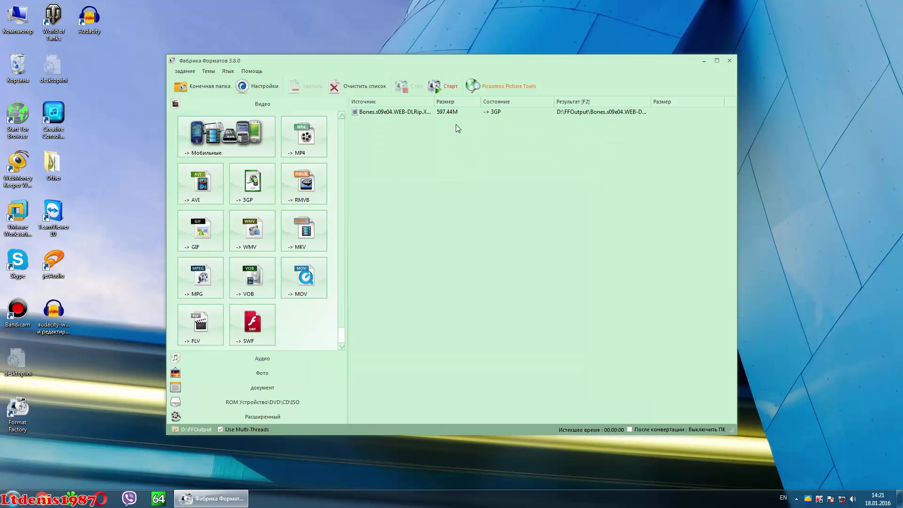
left_click(460, 114)
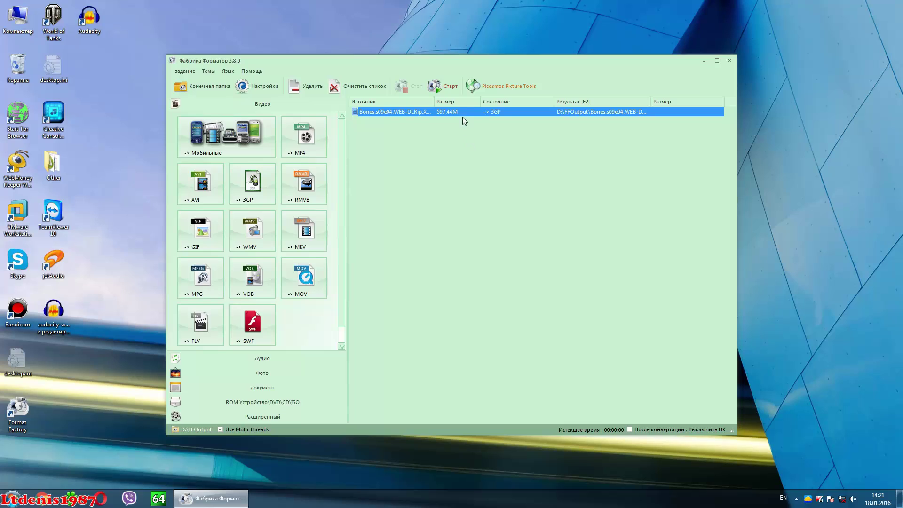
left_click(444, 87)
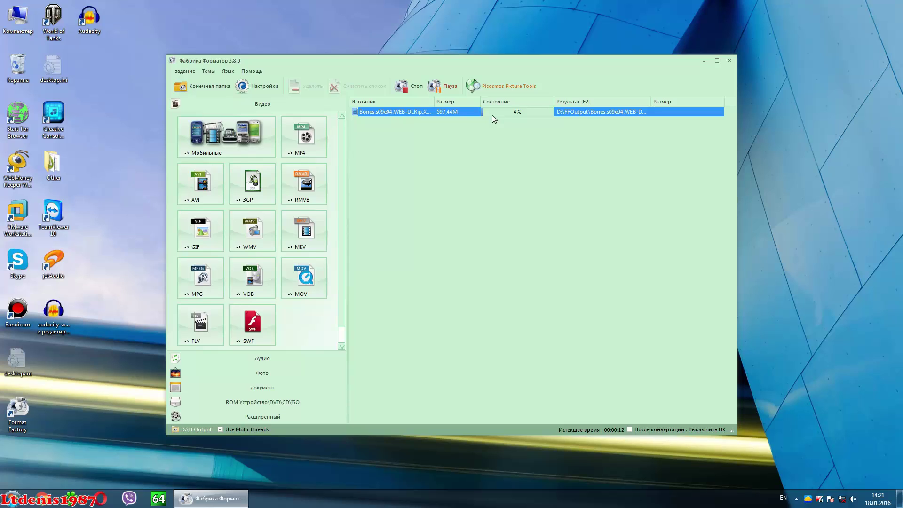
Switch the interface theme to Blue and back to Green
left_click(208, 73)
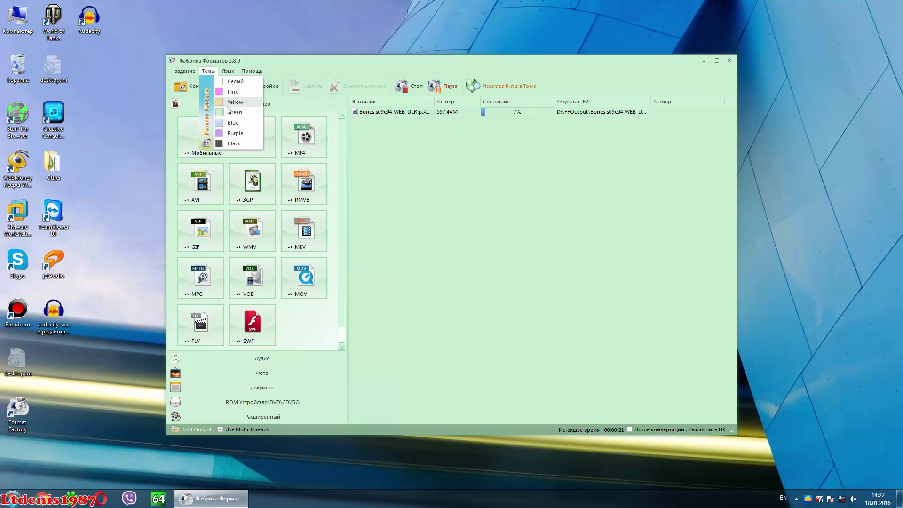
left_click(233, 122)
left_click(209, 71)
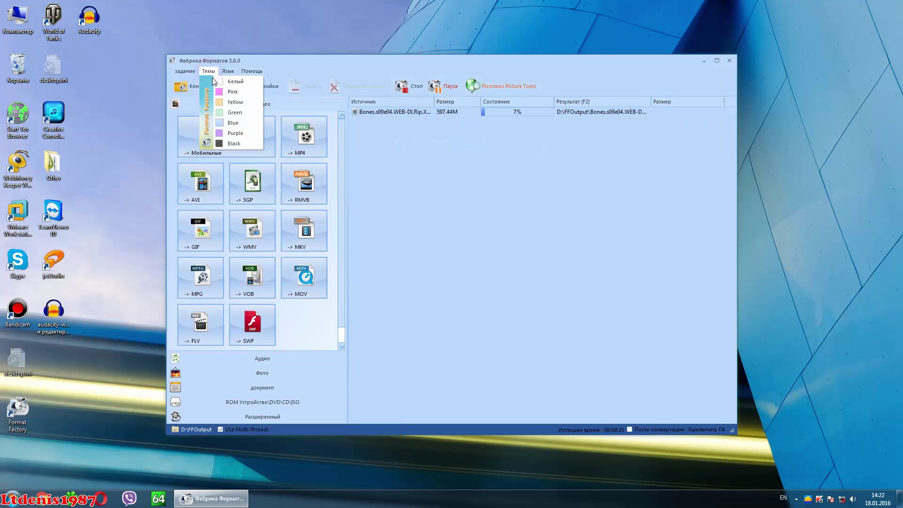
left_click(243, 113)
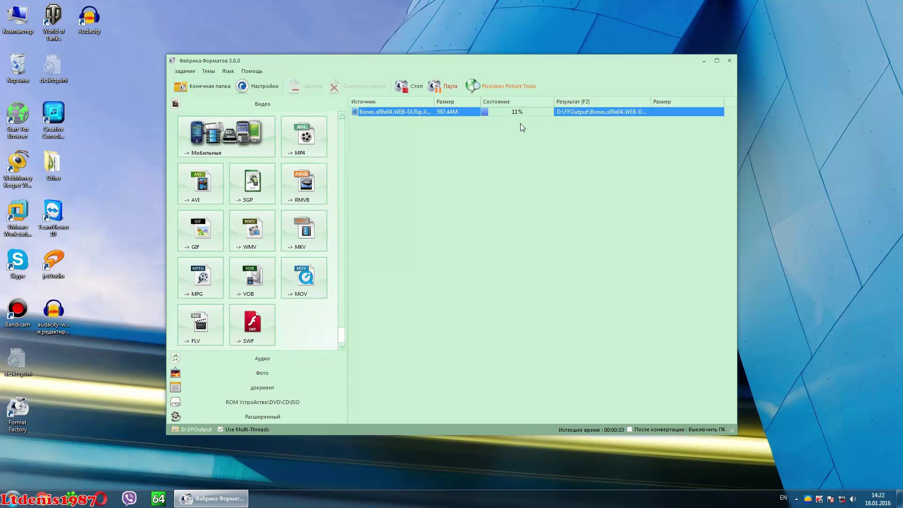
left_click(185, 71)
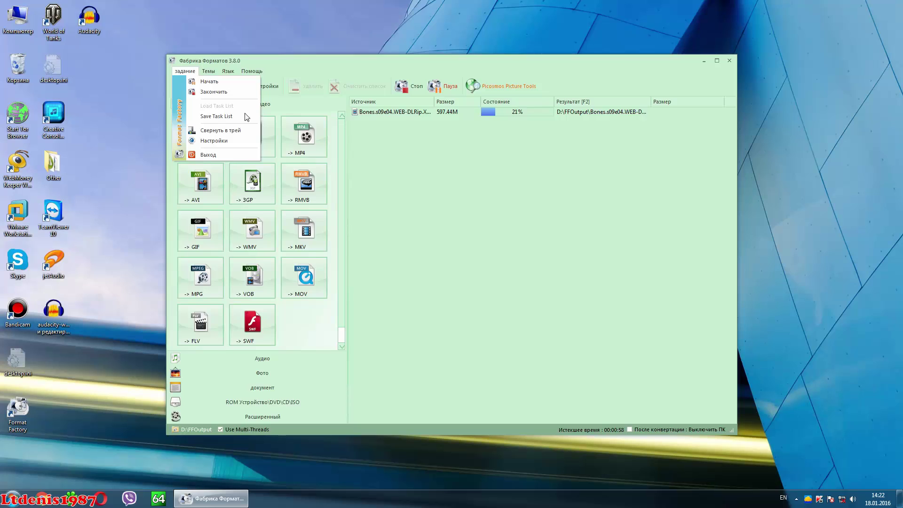
left_click(440, 155)
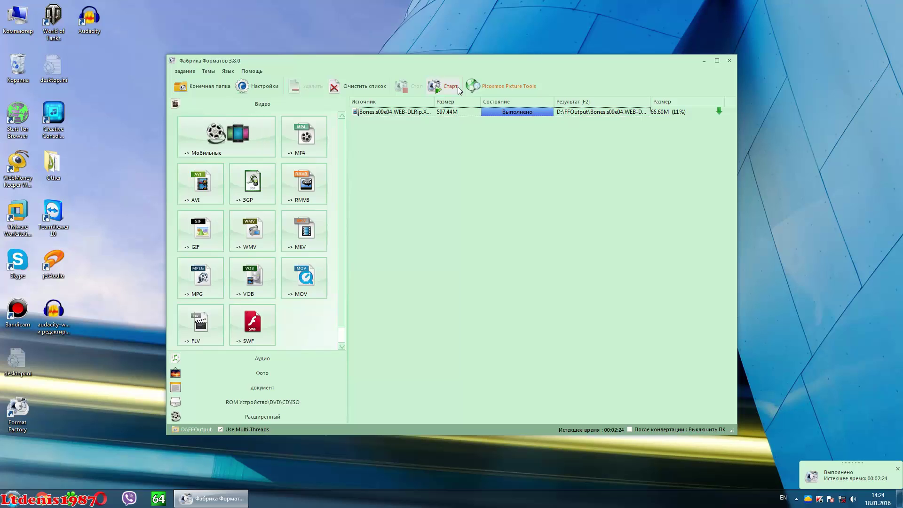
Open the output folder and play the converted 3GP file to check it, closing the player when done
left_click(197, 86)
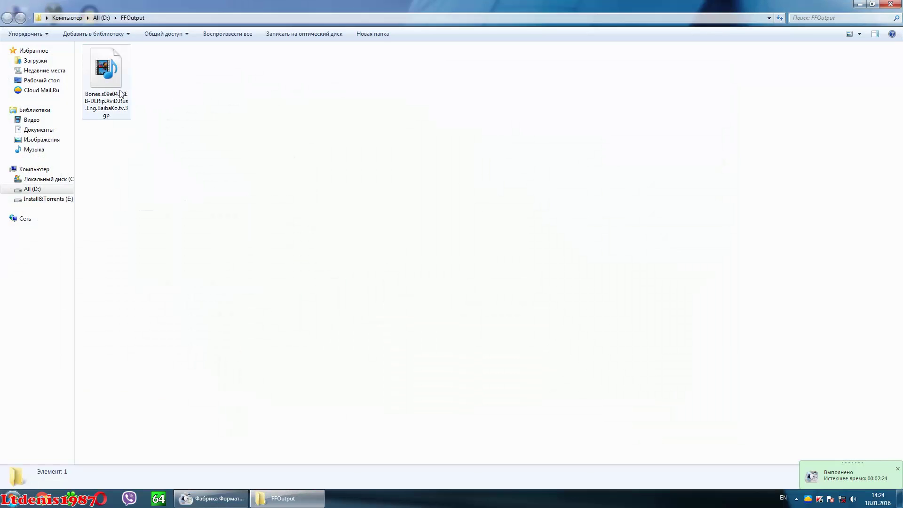
double_click(121, 94)
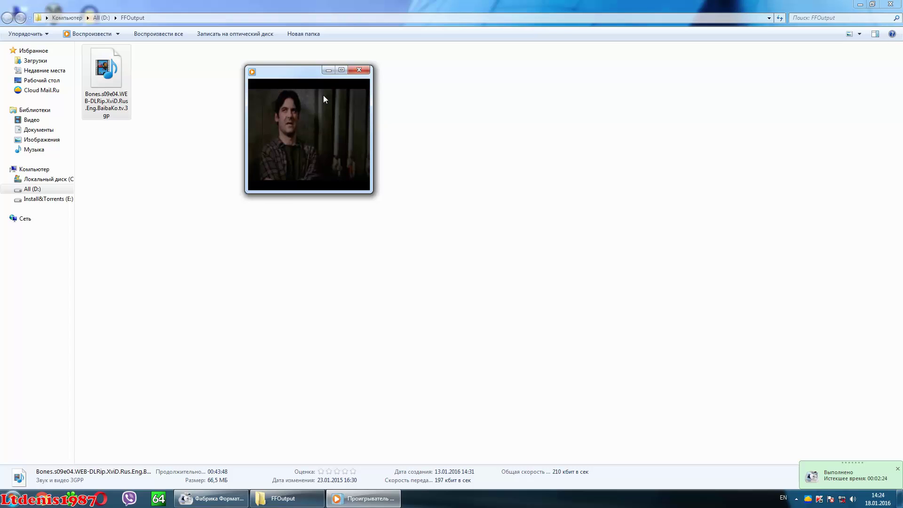
left_click(359, 71)
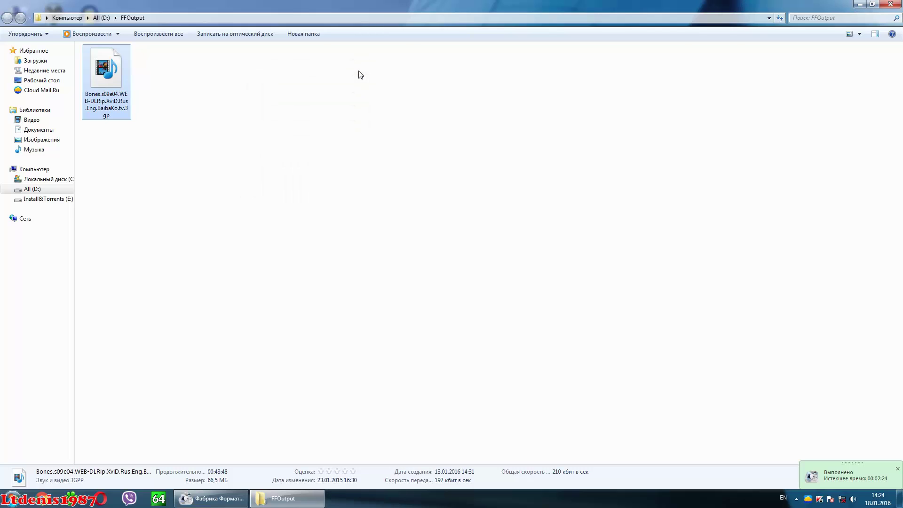